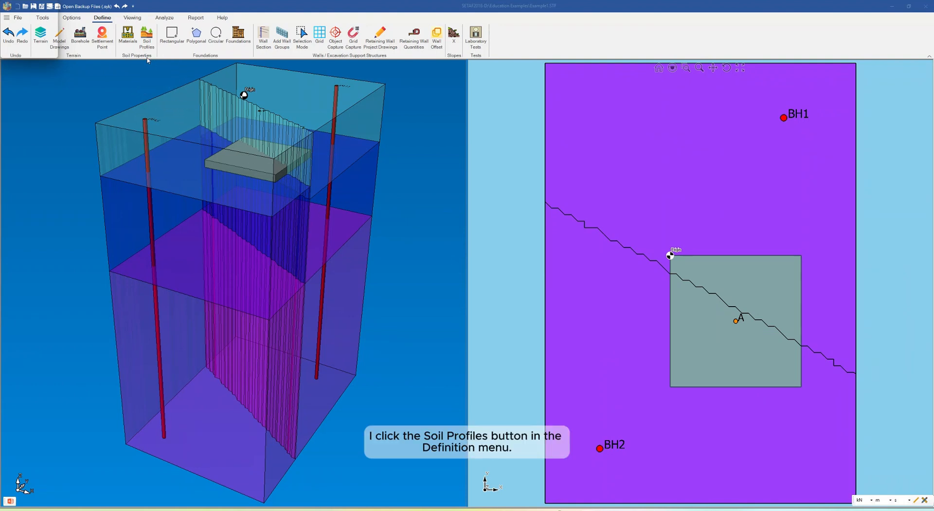
Copy borehole BH2 in the soil profiles list to create an additional profile.
click(147, 37)
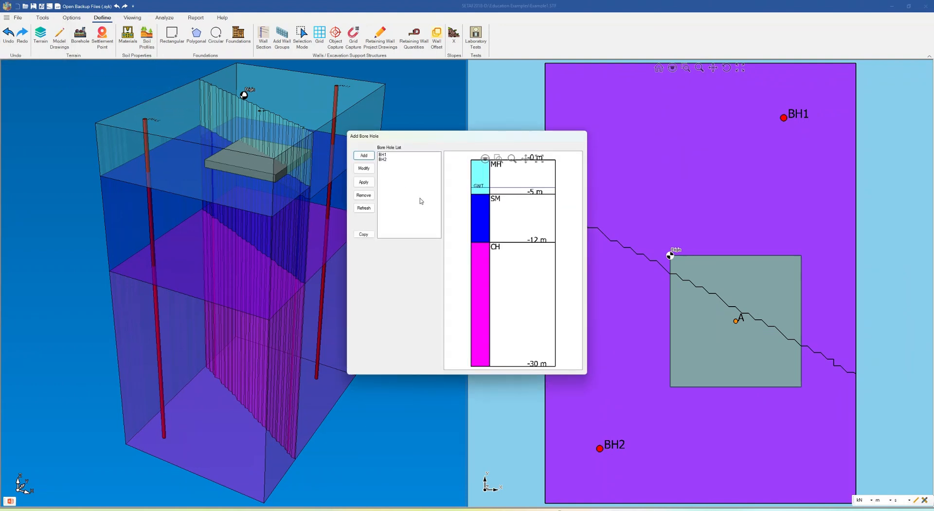
click(385, 159)
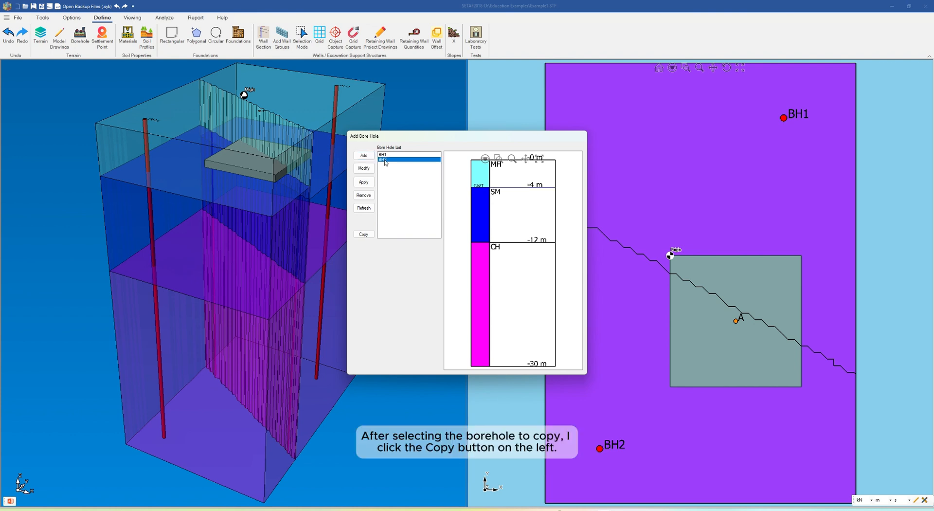
click(364, 234)
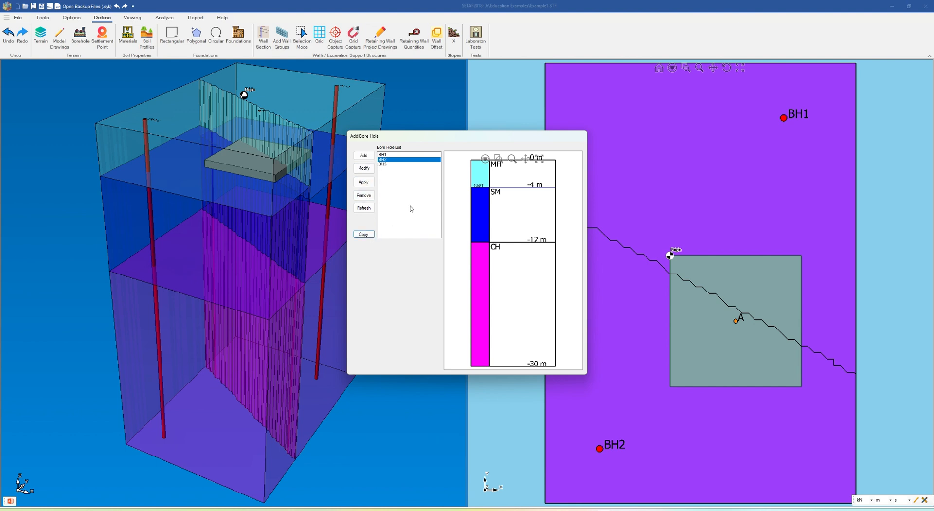
Set the bottom level of the SM layer in borehole BH3 to -14 m.
click(383, 165)
double_click(383, 164)
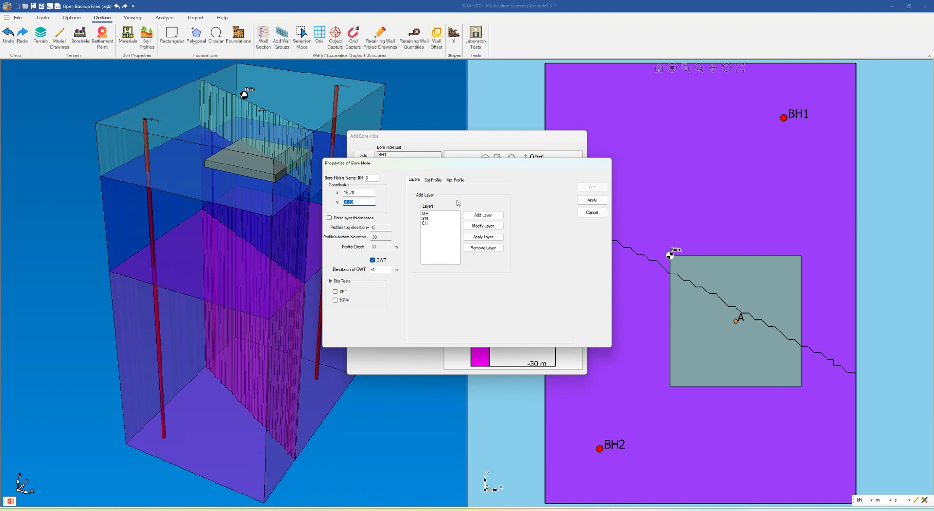
double_click(423, 219)
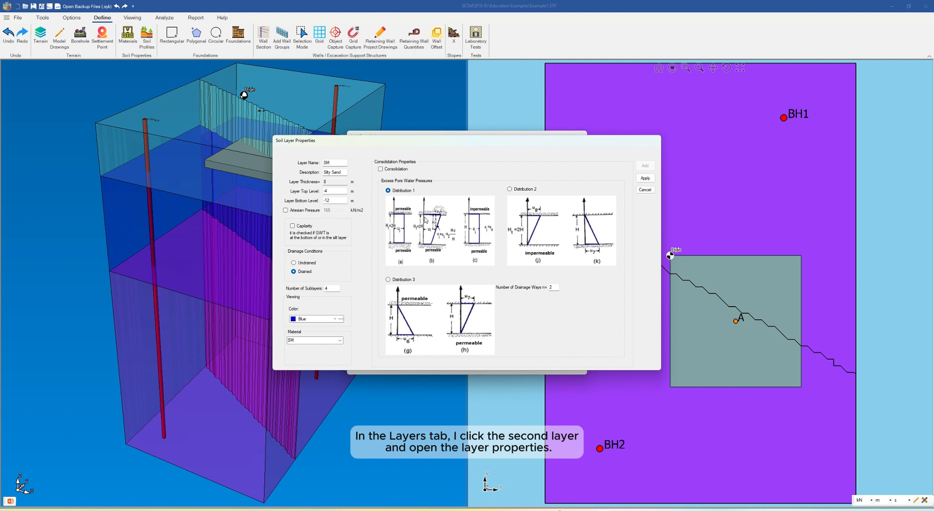
click(335, 200)
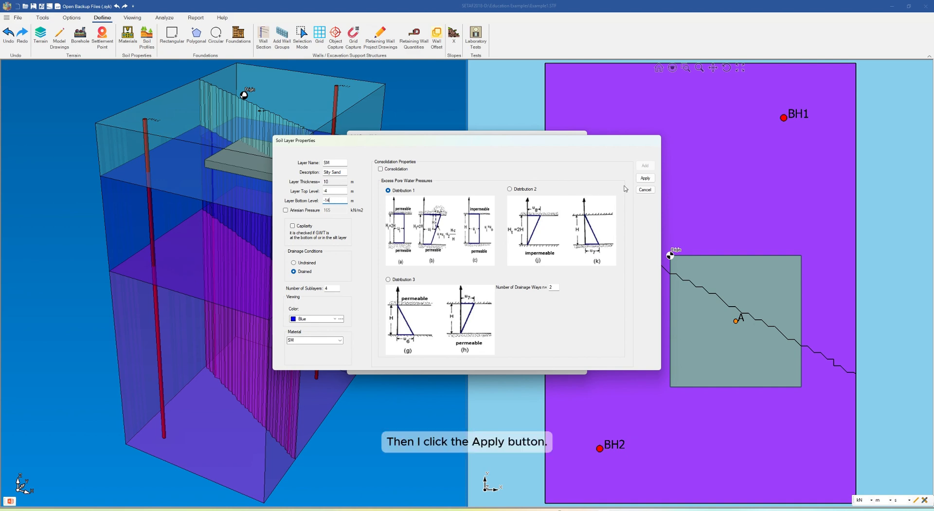
click(644, 179)
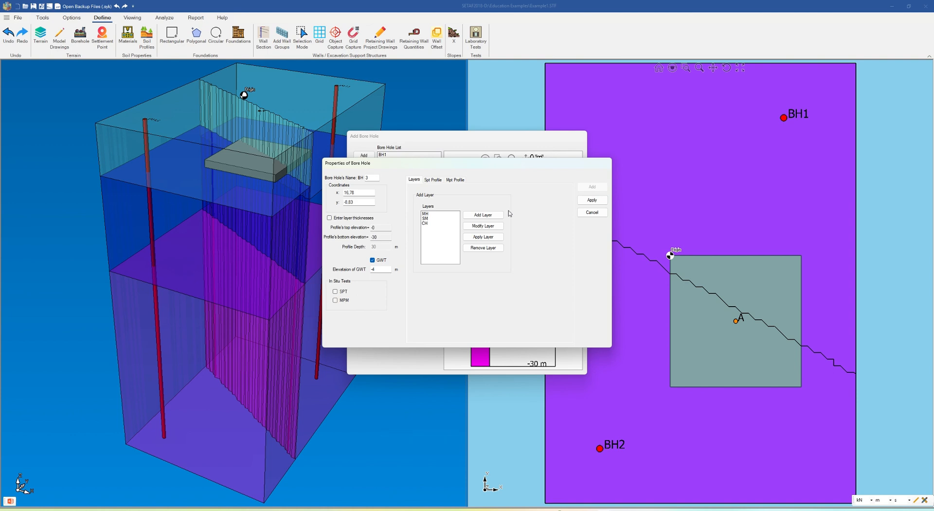
Set the top level of BH3's CH layer to -14 m and save the borehole's properties.
click(426, 224)
double_click(426, 224)
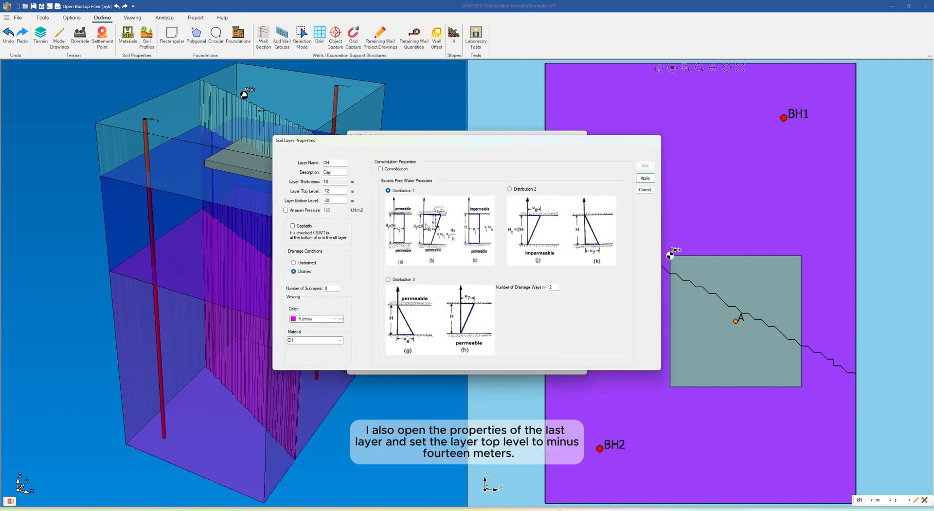
click(336, 191)
click(645, 178)
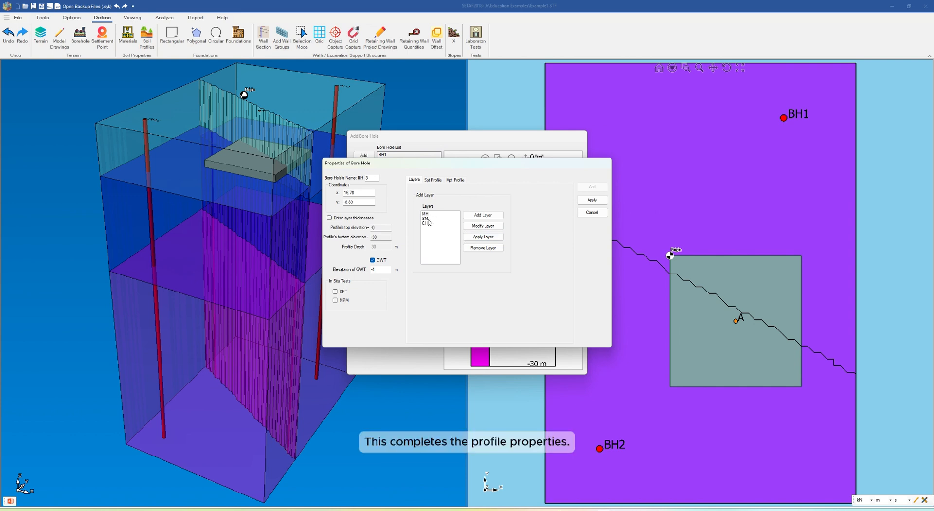
click(597, 200)
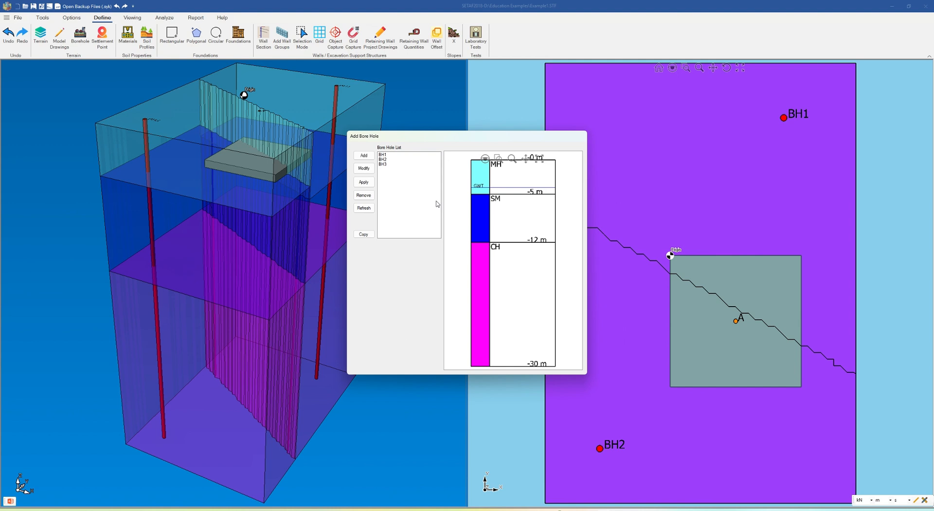
click(383, 165)
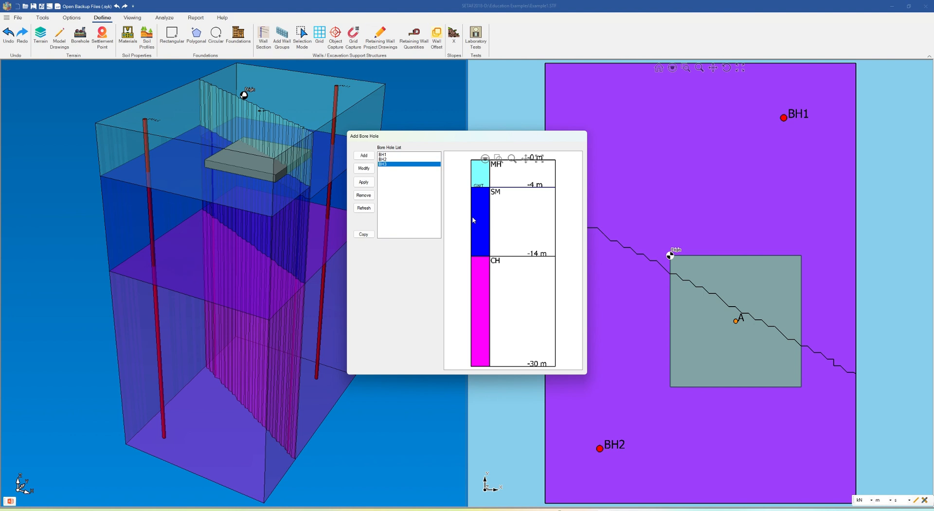
Copy borehole BH1 and set the bottom level of the copy's SM layer to -16 m.
click(383, 155)
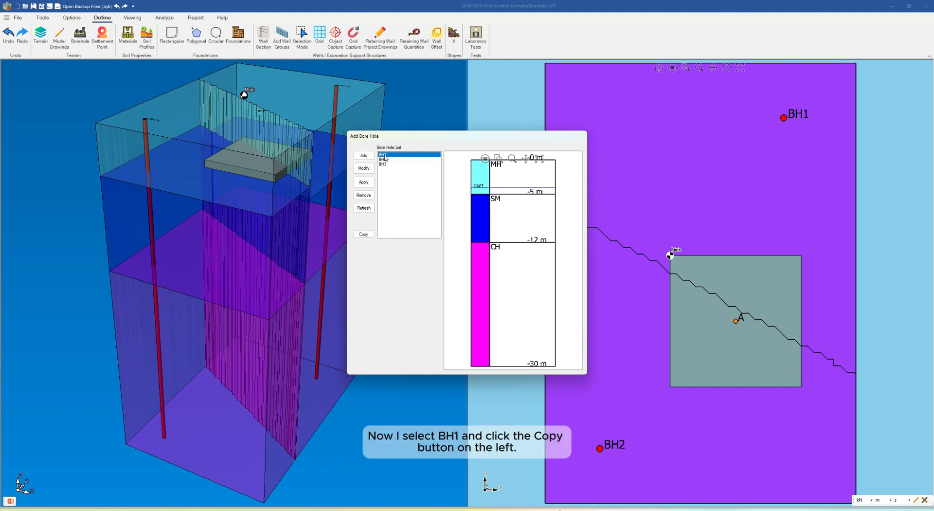
click(363, 235)
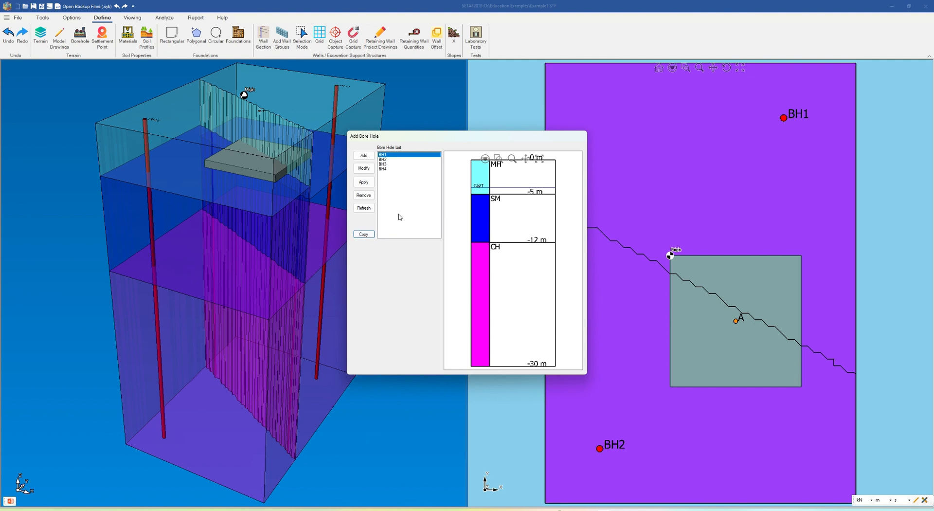
click(384, 169)
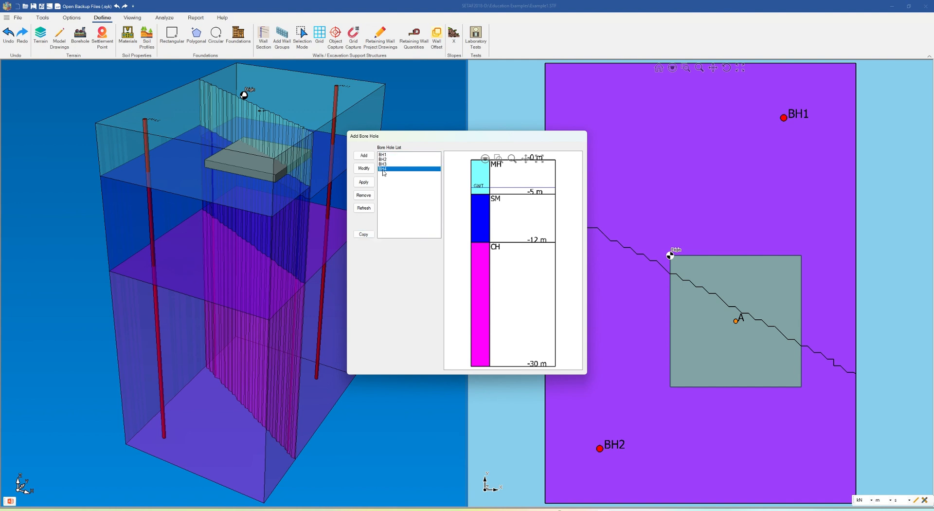
double_click(384, 170)
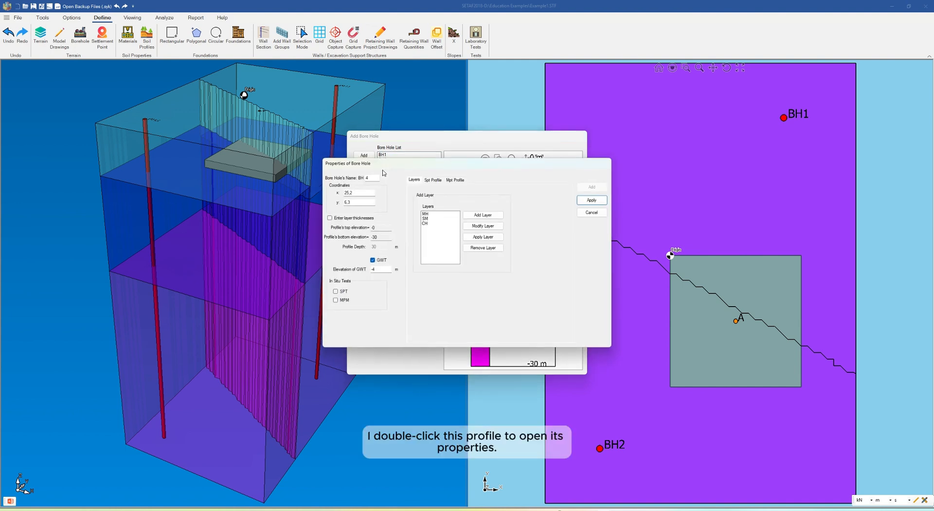
double_click(425, 219)
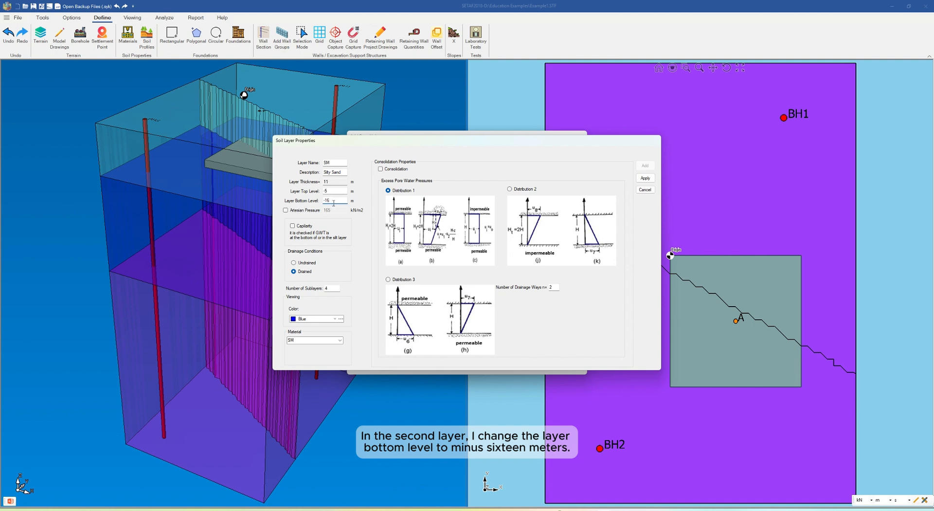
click(645, 178)
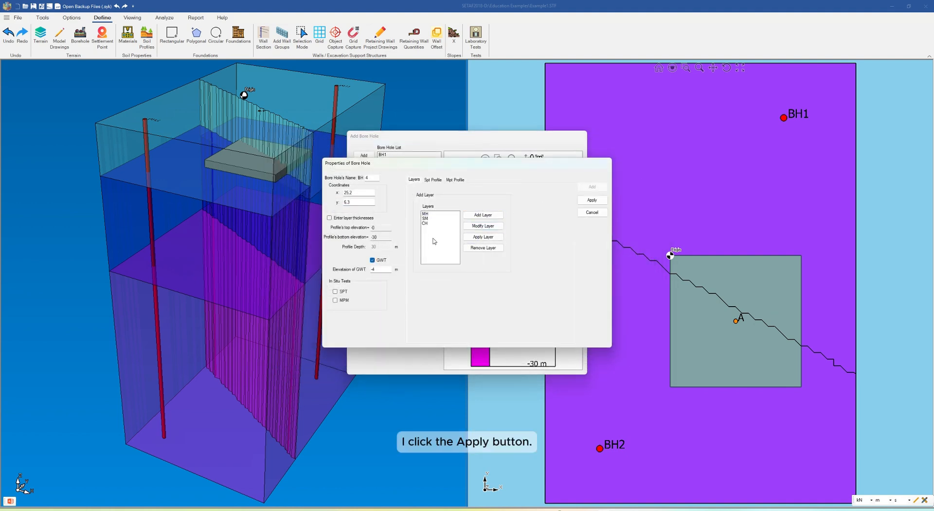
Set the top level of BH4's CH layer to -16 m and save the borehole's properties.
double_click(425, 223)
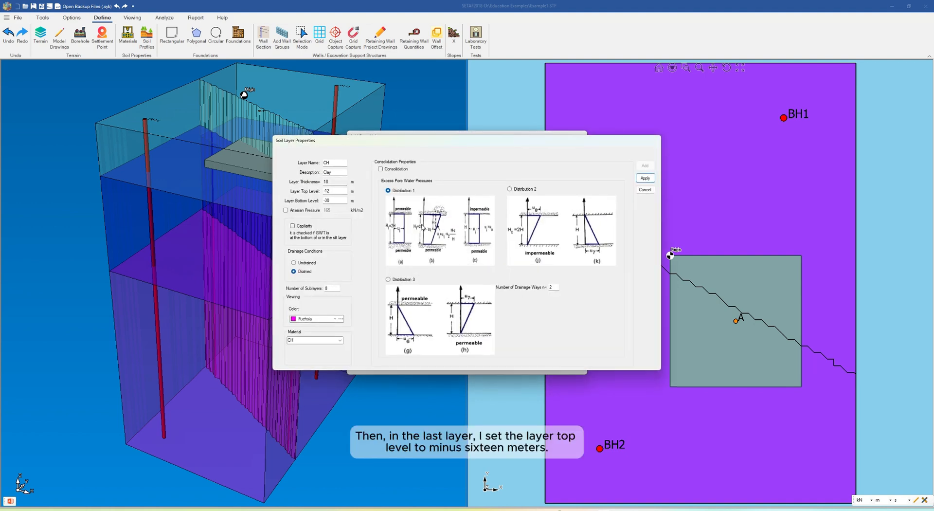
click(336, 191)
click(646, 179)
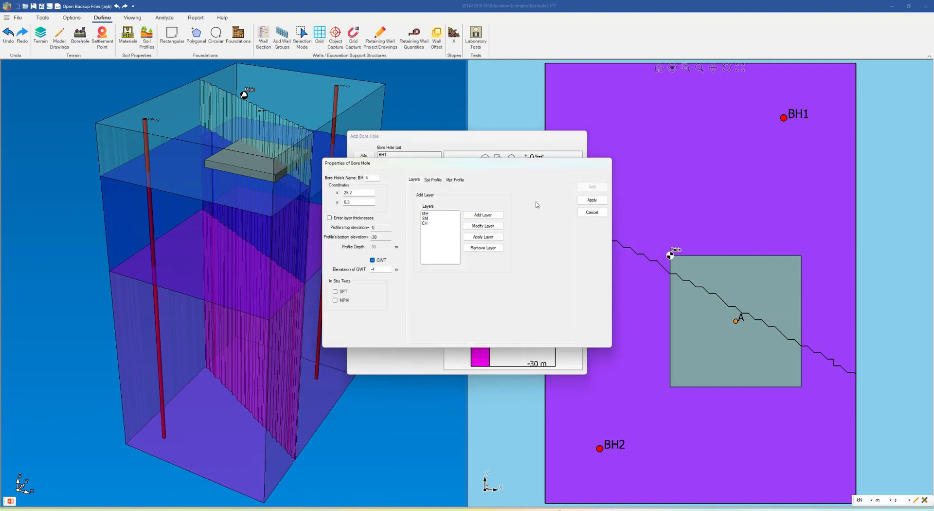
click(590, 201)
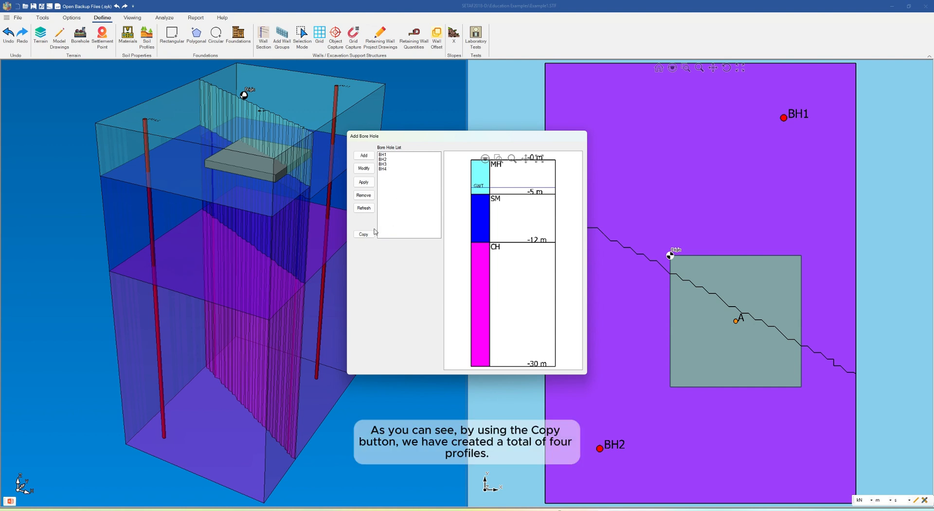
Review soil profiles BH1 to BH4 and apply them to the model.
click(386, 155)
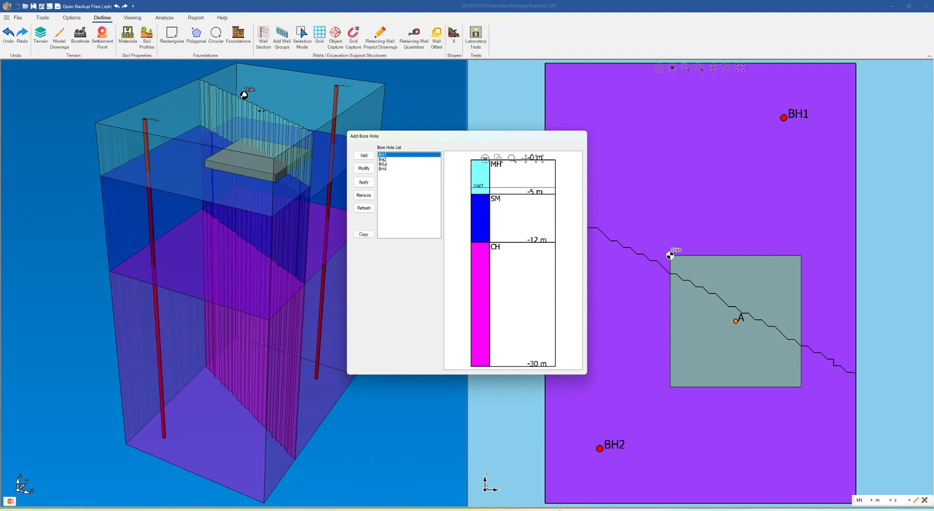
click(385, 160)
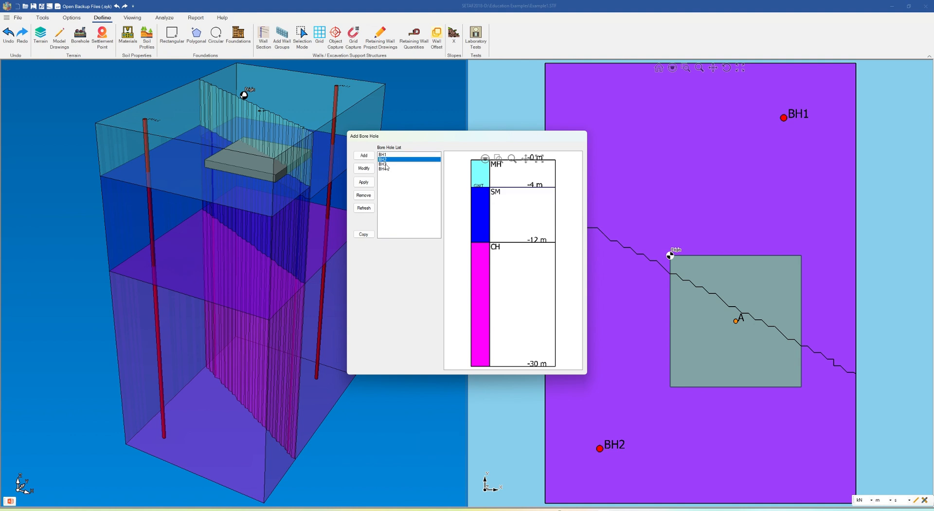
click(386, 166)
click(385, 169)
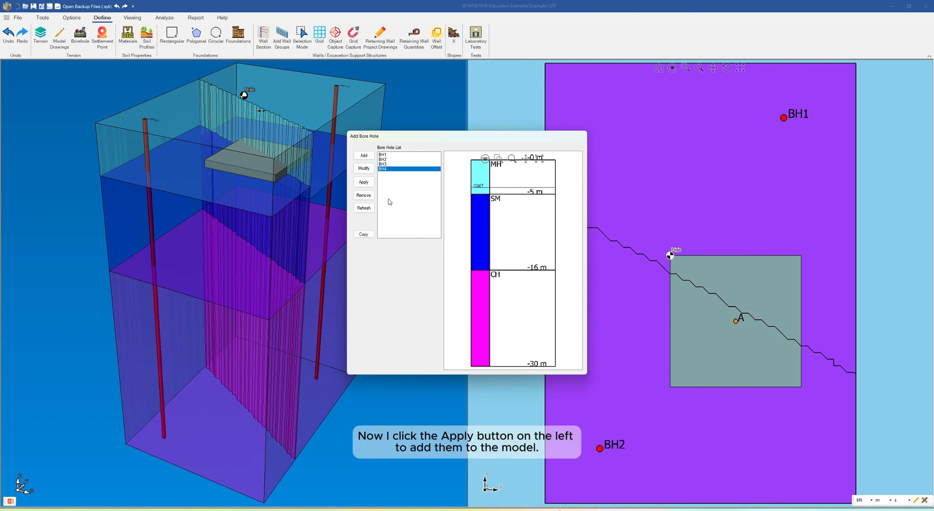
click(366, 188)
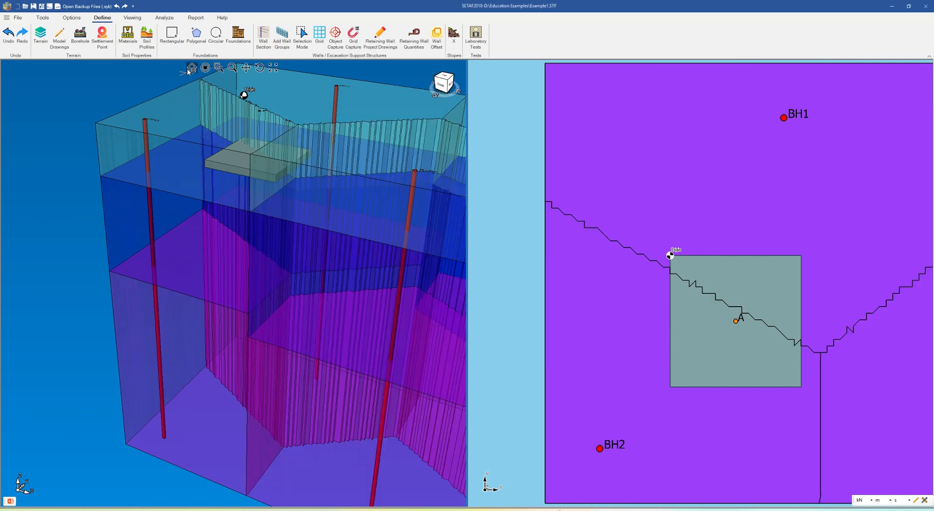
click(192, 68)
click(673, 68)
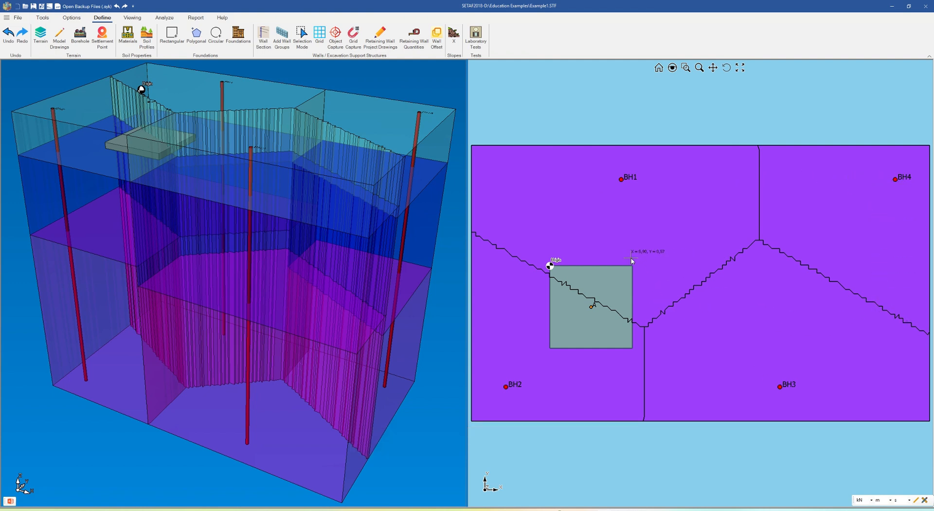
click(145, 43)
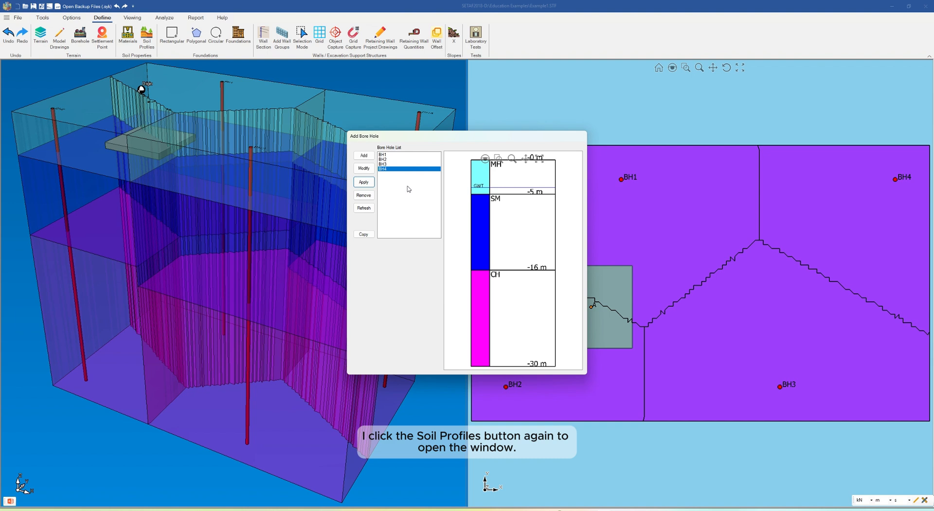
click(366, 157)
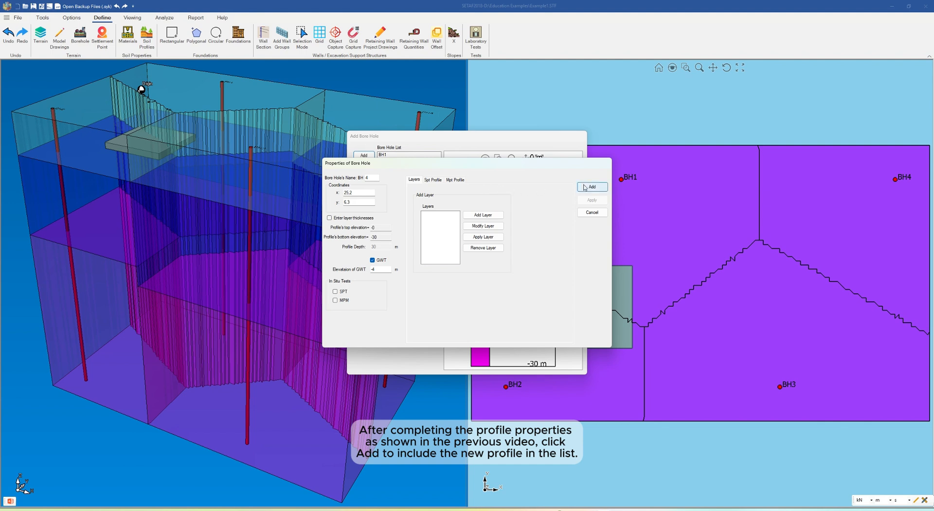
click(589, 212)
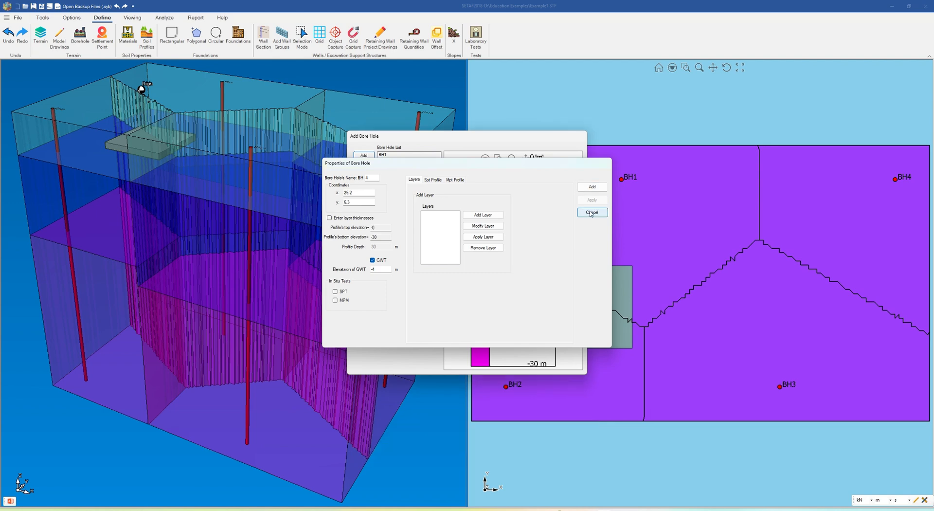
click(364, 182)
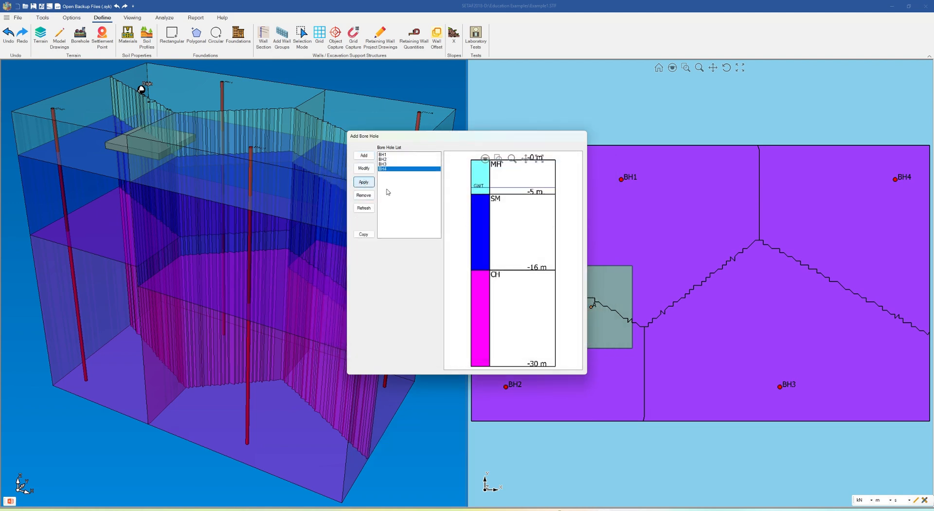